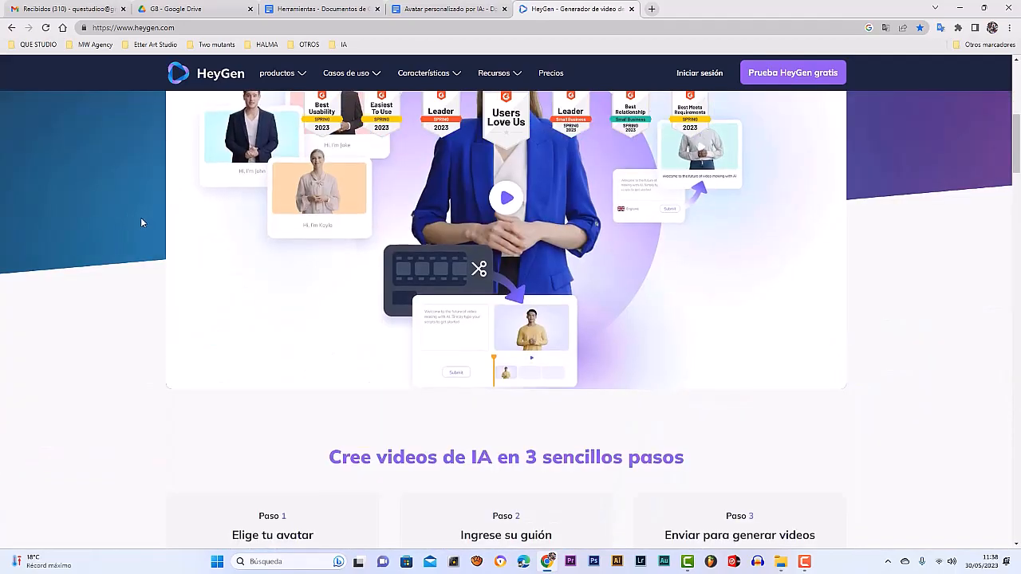
Step: Look over the HeyGen homepage's sections on features and commercial video use cases
{"action": "scroll", "coordinate": [141, 217], "scroll_direction": "down", "scroll_amount": 5}
{"action": "scroll", "coordinate": [152, 226], "scroll_direction": "down", "scroll_amount": 9}
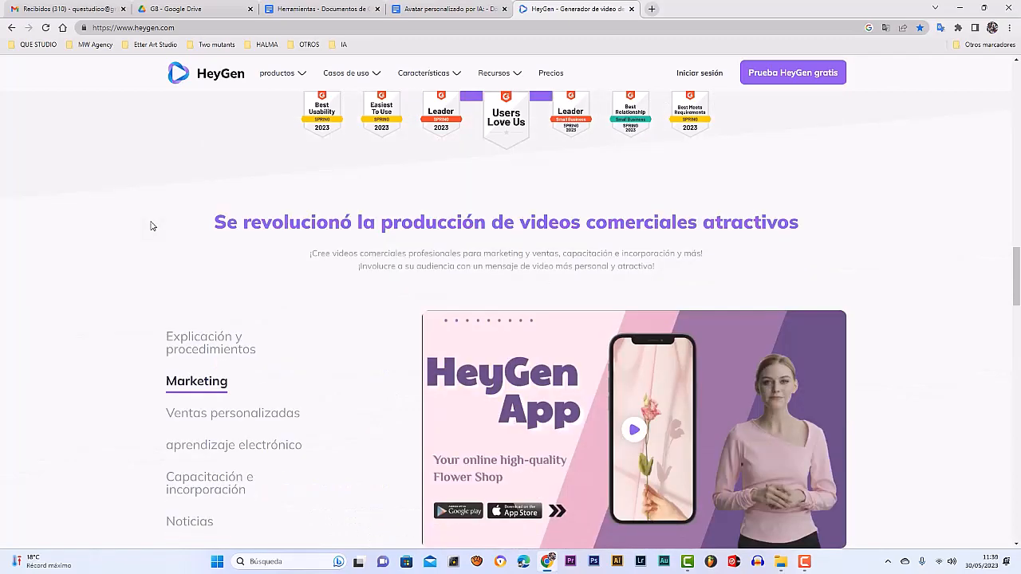
{"action": "scroll", "coordinate": [151, 226], "scroll_direction": "down", "scroll_amount": 3}
{"action": "scroll", "coordinate": [152, 225], "scroll_direction": "up", "scroll_amount": 3}
{"action": "scroll", "coordinate": [151, 226], "scroll_direction": "up", "scroll_amount": 12}
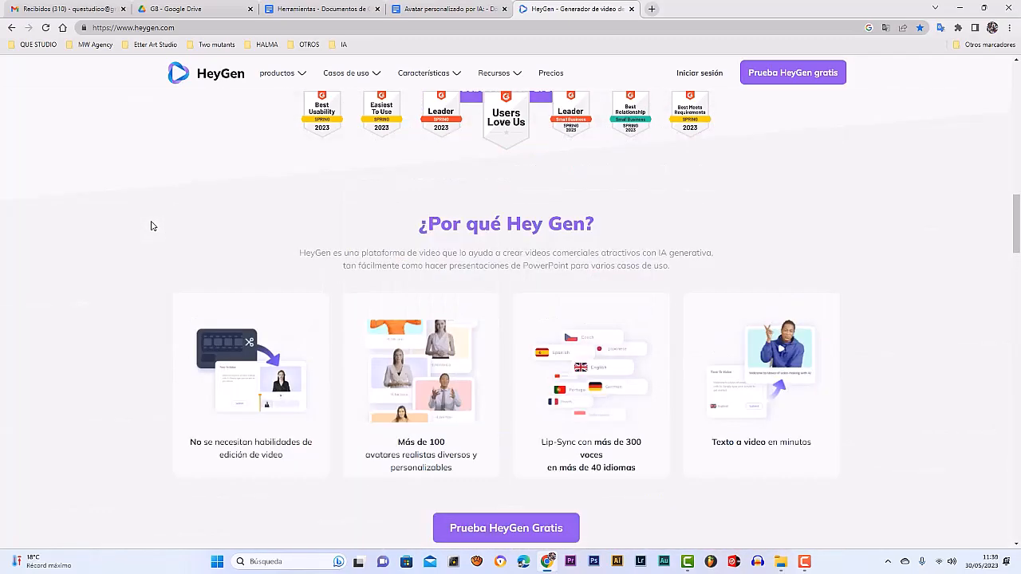
{"action": "scroll", "coordinate": [151, 220], "scroll_direction": "up", "scroll_amount": 5}
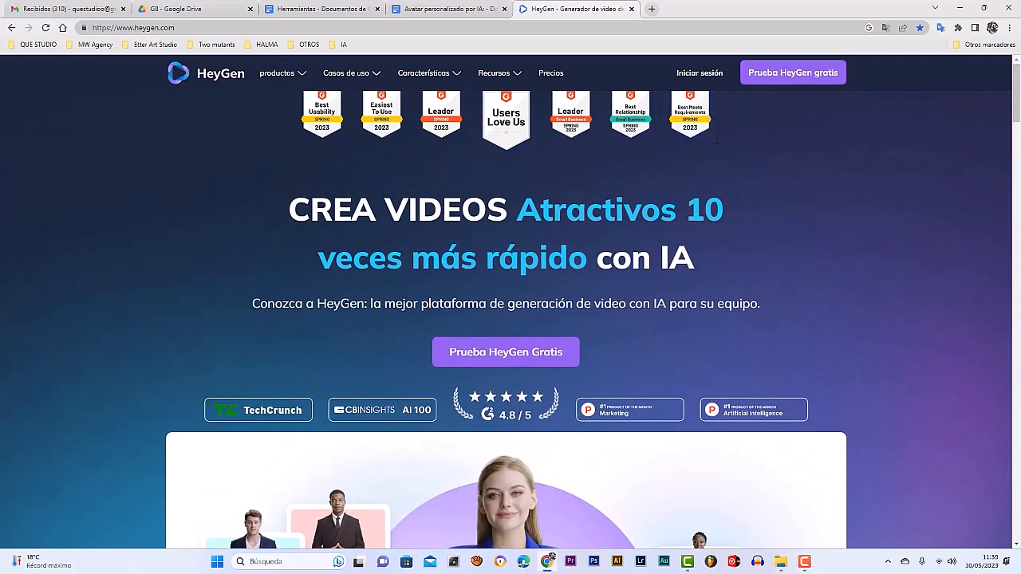
Step: Start the free HeyGen trial and upload personas-emocionales-wide.jpg from the Descargas folder as a TalkingPhoto
{"action": "left_click", "coordinate": [512, 354]}
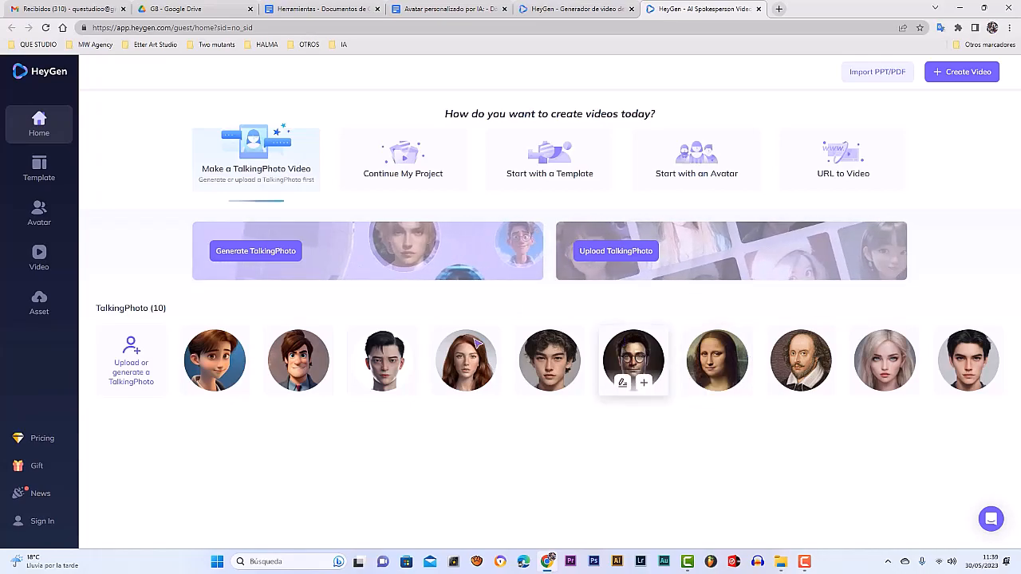
{"action": "left_click", "coordinate": [862, 256]}
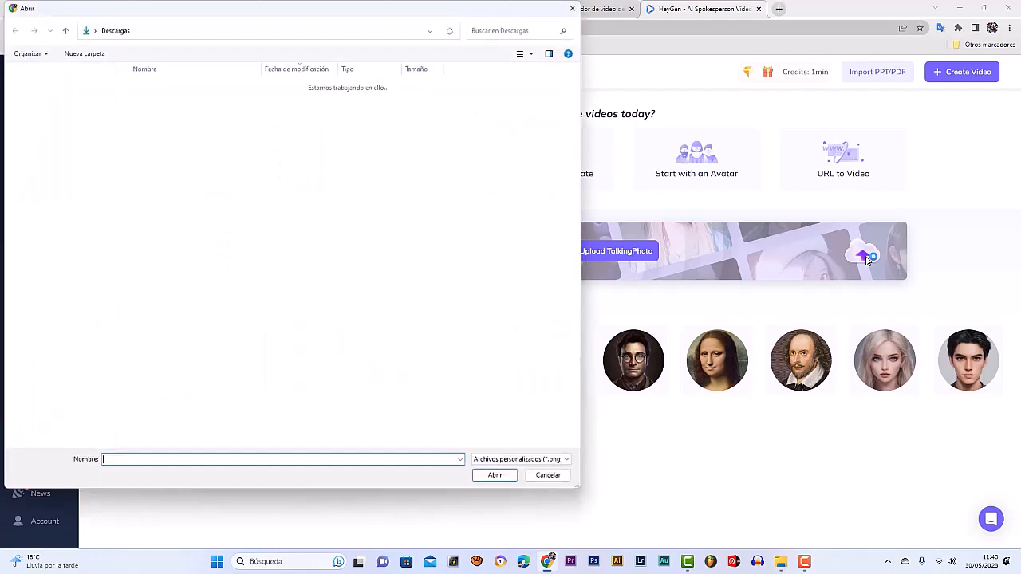
{"action": "left_click", "coordinate": [531, 54]}
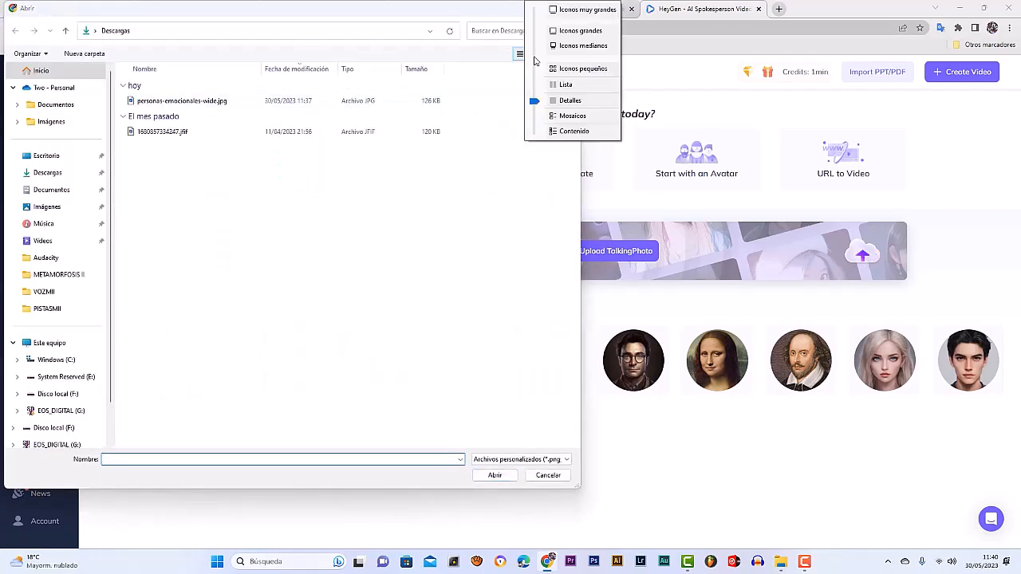
{"action": "left_click_drag", "start_coordinate": [531, 101], "coordinate": [531, 25]}
{"action": "left_click", "coordinate": [230, 197]}
{"action": "left_click", "coordinate": [488, 475]}
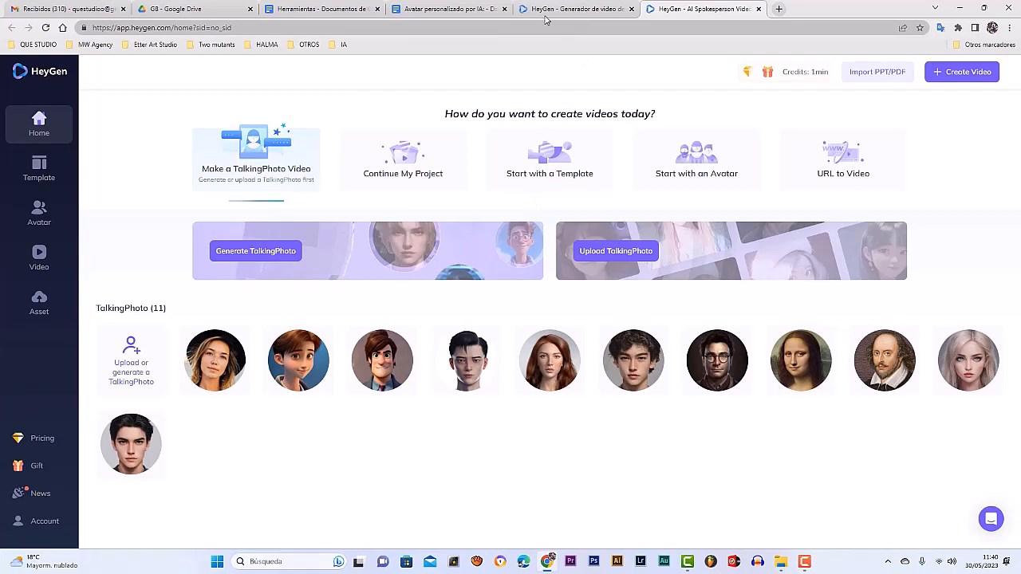
Step: Start an avatar template from the uploaded photo of the woman in the black hat, using the Original view mode
{"action": "left_click", "coordinate": [219, 360]}
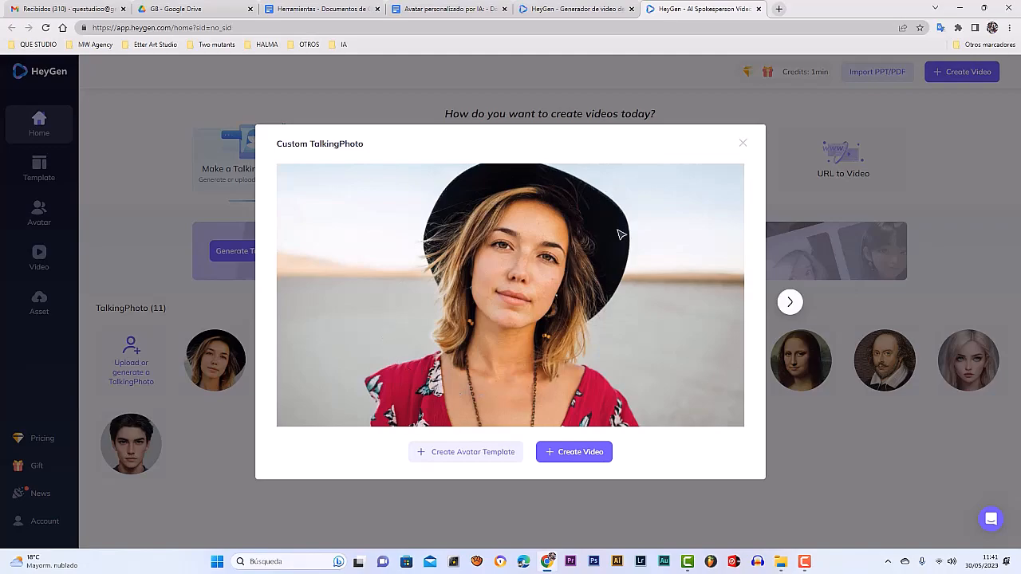
{"action": "left_click", "coordinate": [453, 452]}
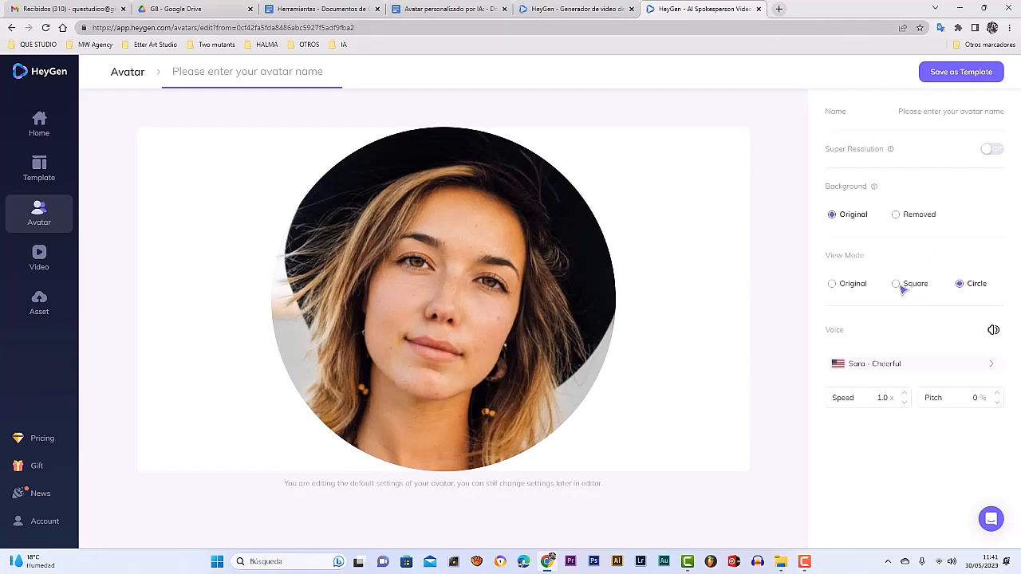
{"action": "left_click", "coordinate": [897, 284]}
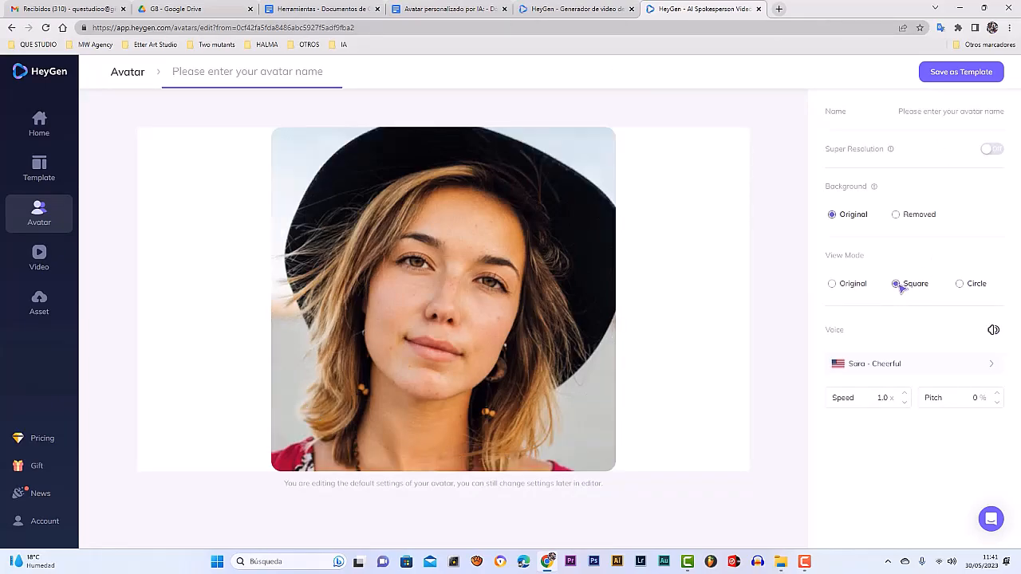
{"action": "left_click", "coordinate": [831, 285]}
Step: Examine the English voices offered in the AI voice library for the avatar, keeping the current voice
{"action": "left_click", "coordinate": [877, 364]}
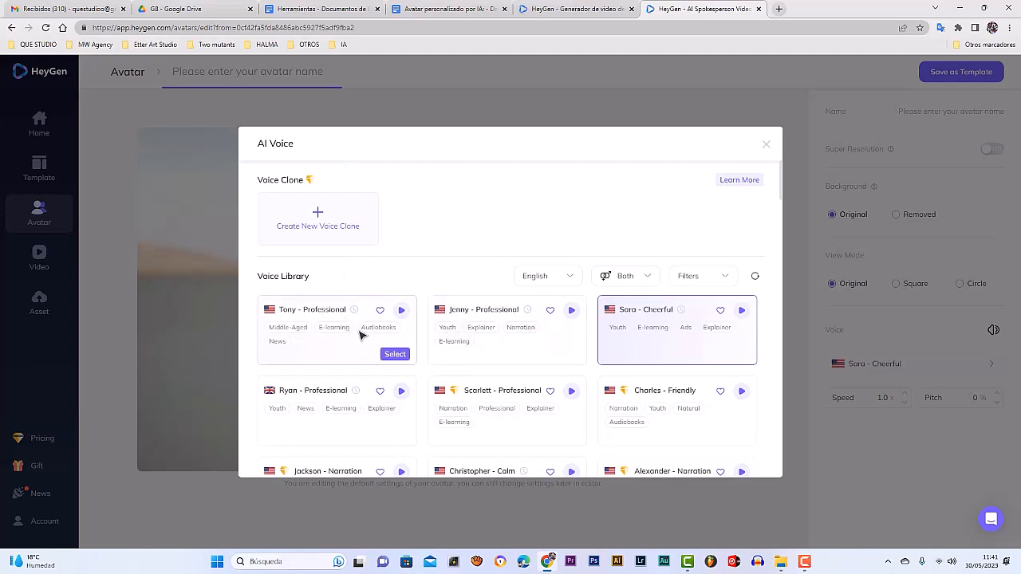
{"action": "scroll", "coordinate": [359, 333], "scroll_direction": "down", "scroll_amount": 2}
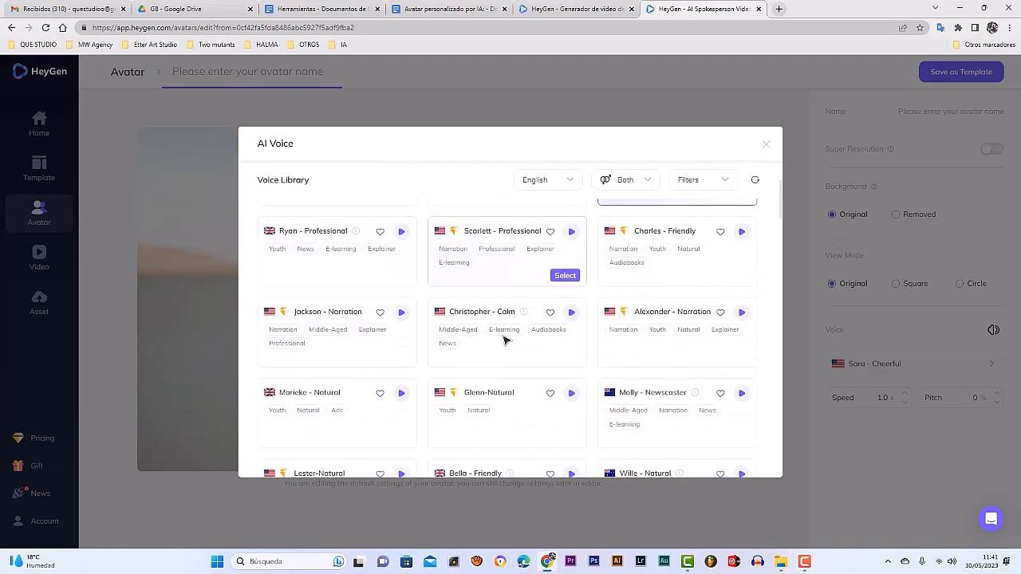
{"action": "scroll", "coordinate": [696, 342], "scroll_direction": "down", "scroll_amount": 2}
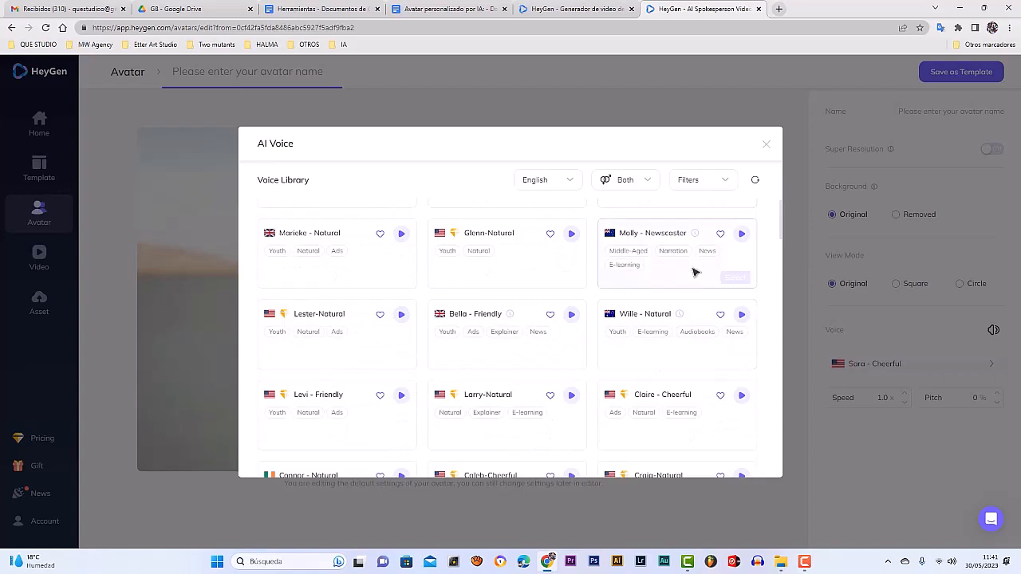
{"action": "scroll", "coordinate": [688, 390], "scroll_direction": "down", "scroll_amount": 2}
{"action": "scroll", "coordinate": [687, 390], "scroll_direction": "down", "scroll_amount": 2}
{"action": "scroll", "coordinate": [688, 389], "scroll_direction": "up", "scroll_amount": 1}
{"action": "scroll", "coordinate": [686, 390], "scroll_direction": "up", "scroll_amount": 3}
{"action": "left_click", "coordinate": [784, 255]}
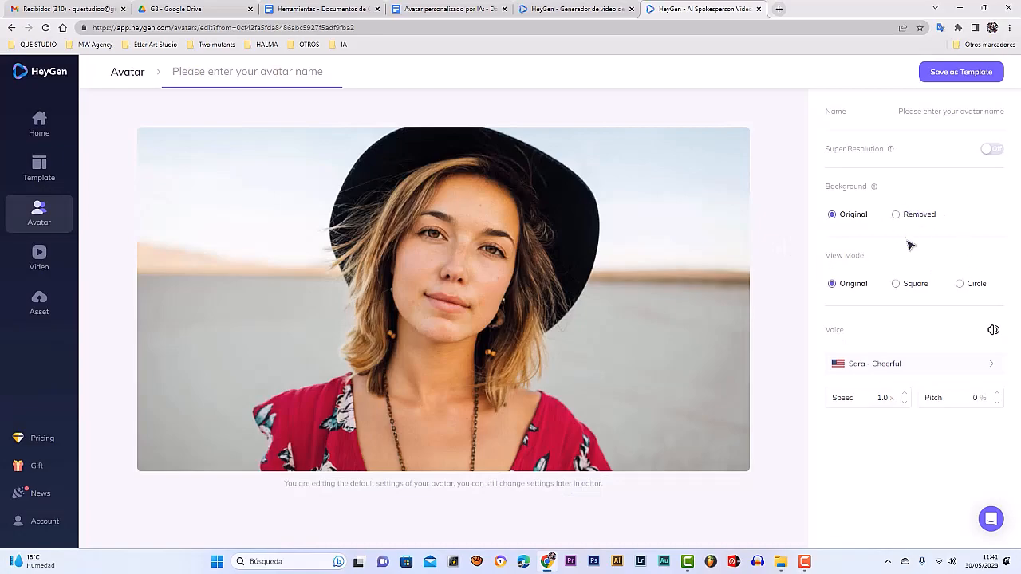
Step: Turn on Super Resolution for the avatar and save it as a template
{"action": "left_click", "coordinate": [992, 149]}
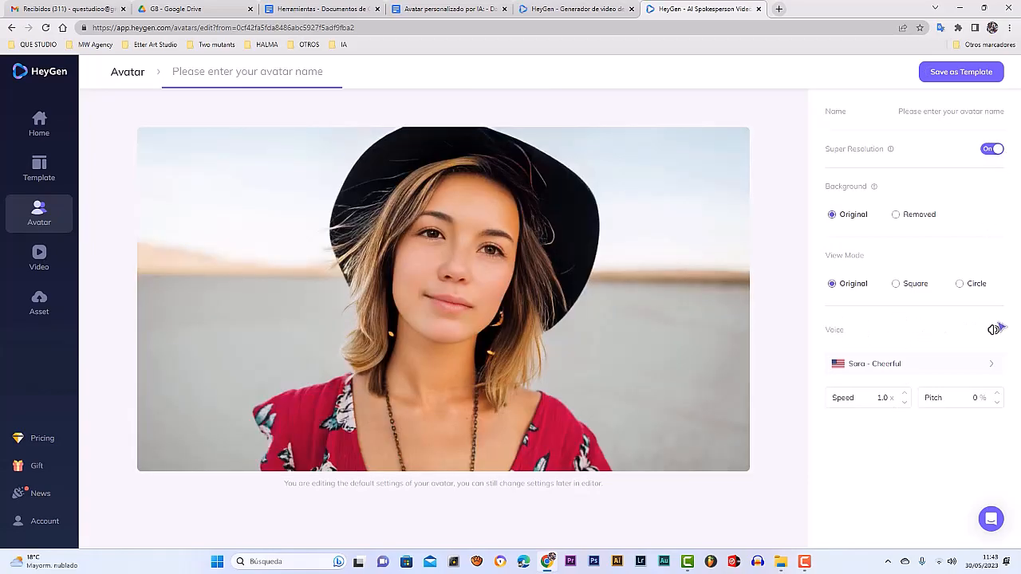
{"action": "left_click", "coordinate": [958, 73]}
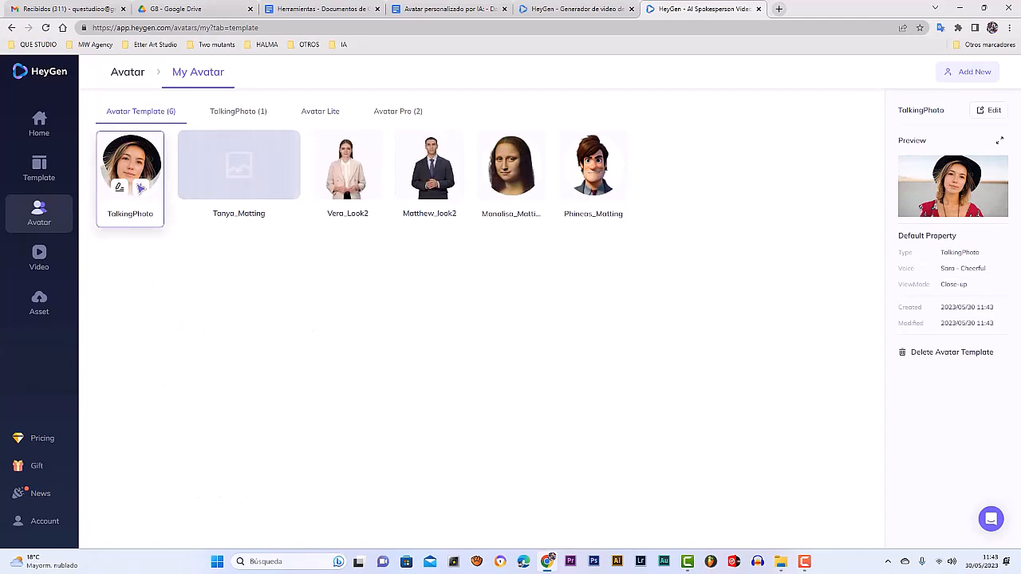
Step: Create a landscape video with the new avatar template and remove the avatar's background
{"action": "mouse_move", "coordinate": [140, 197]}
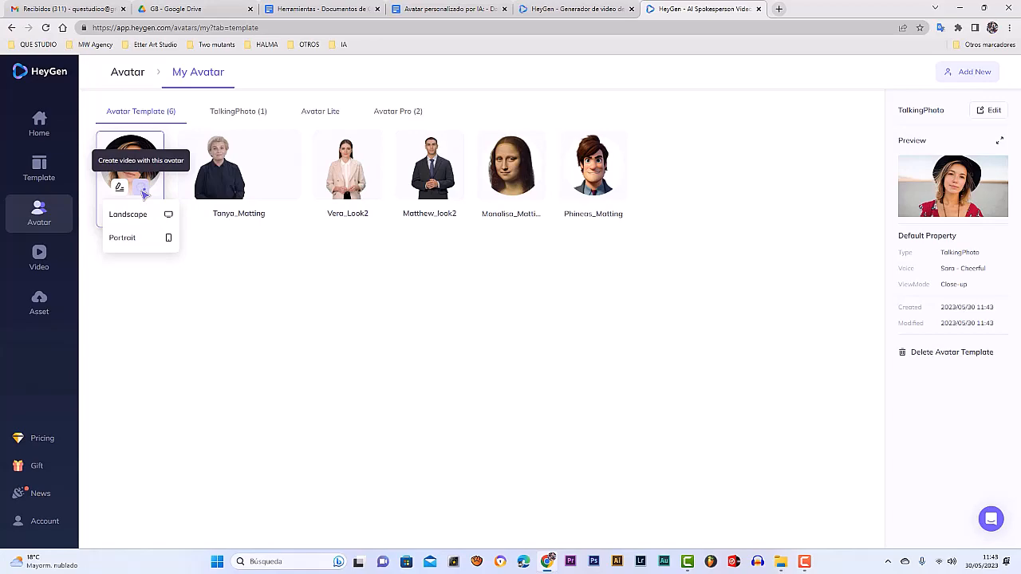
{"action": "left_click", "coordinate": [129, 214]}
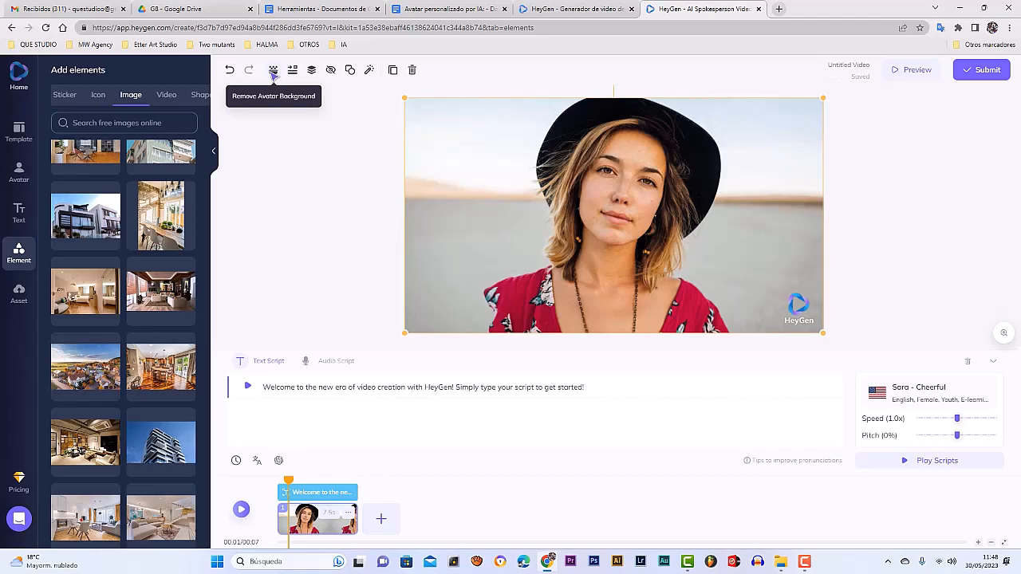
{"action": "left_click", "coordinate": [274, 70]}
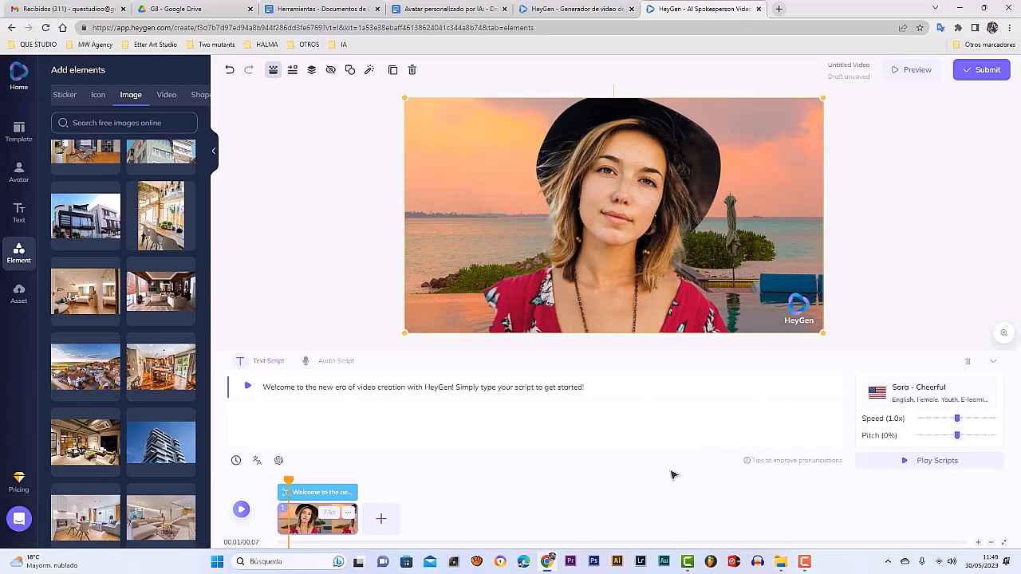
Step: Replace the default script with the copied text about adding a background and Step 7, and preview the video
{"action": "key", "text": "ctrl+v"}
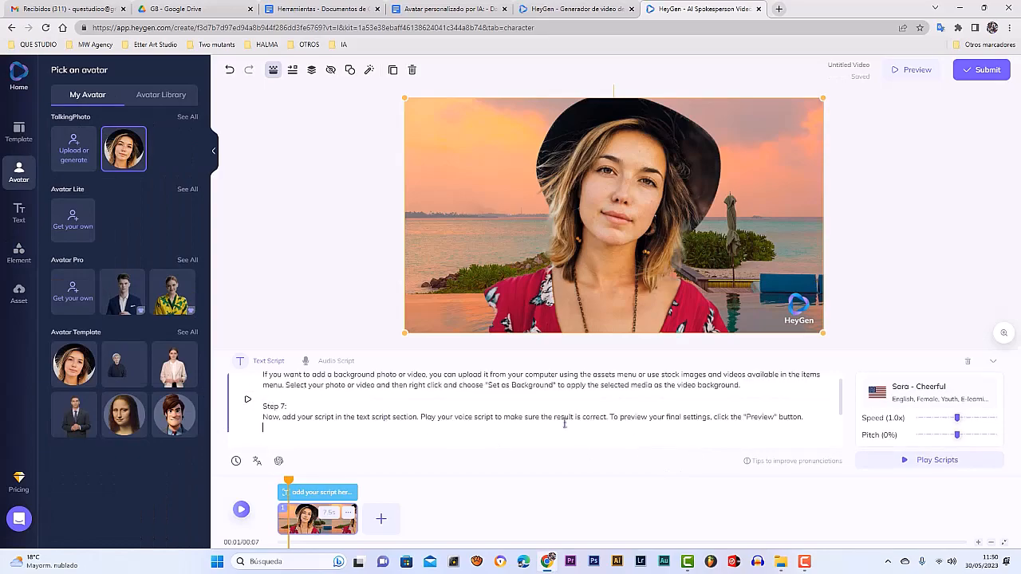
{"action": "left_click", "coordinate": [240, 510]}
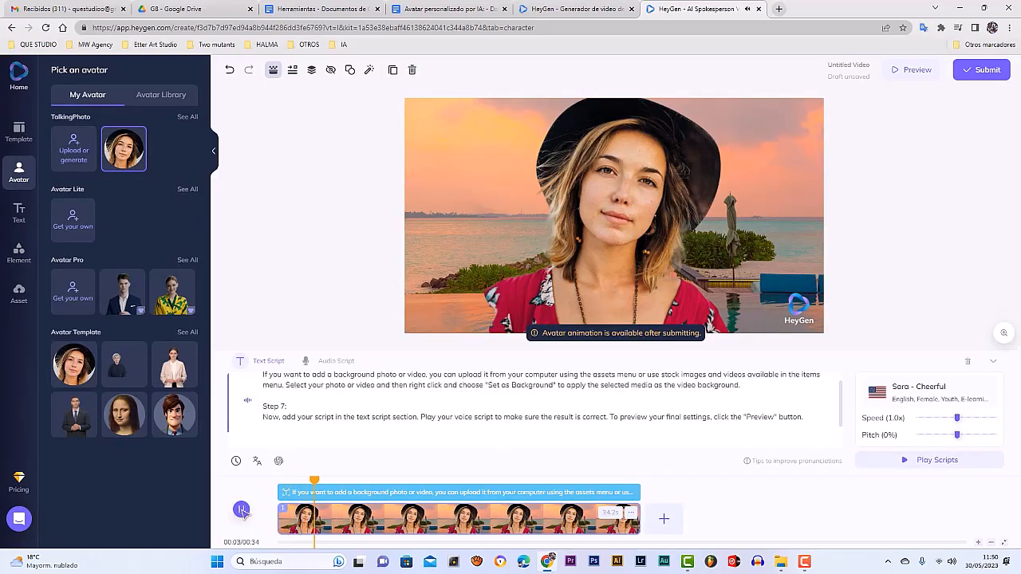
{"action": "left_click", "coordinate": [241, 510]}
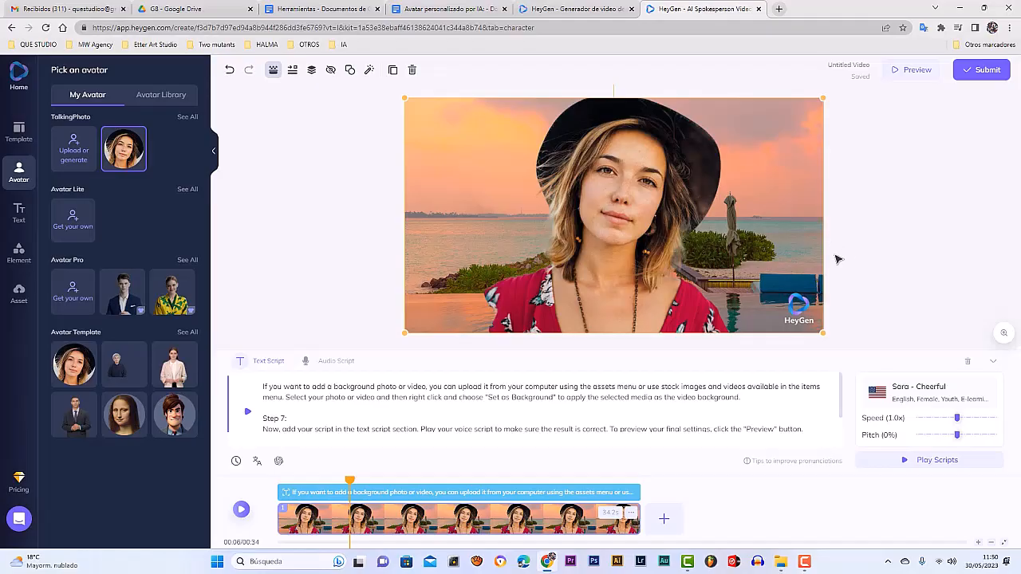
{"action": "left_click", "coordinate": [911, 72]}
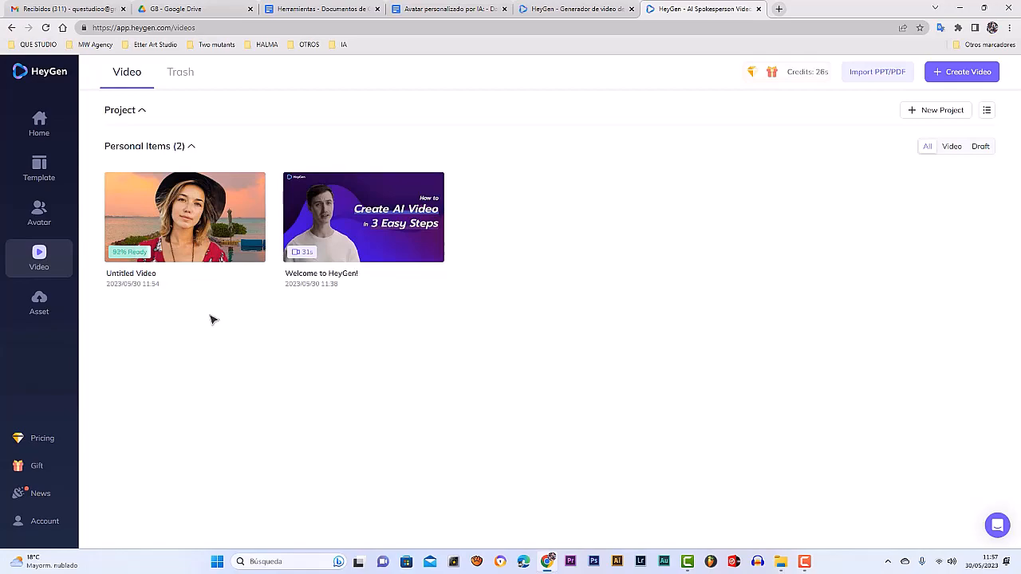
Step: Open the rendered Untitled Video of the woman in the hat and play it
{"action": "left_click", "coordinate": [185, 213]}
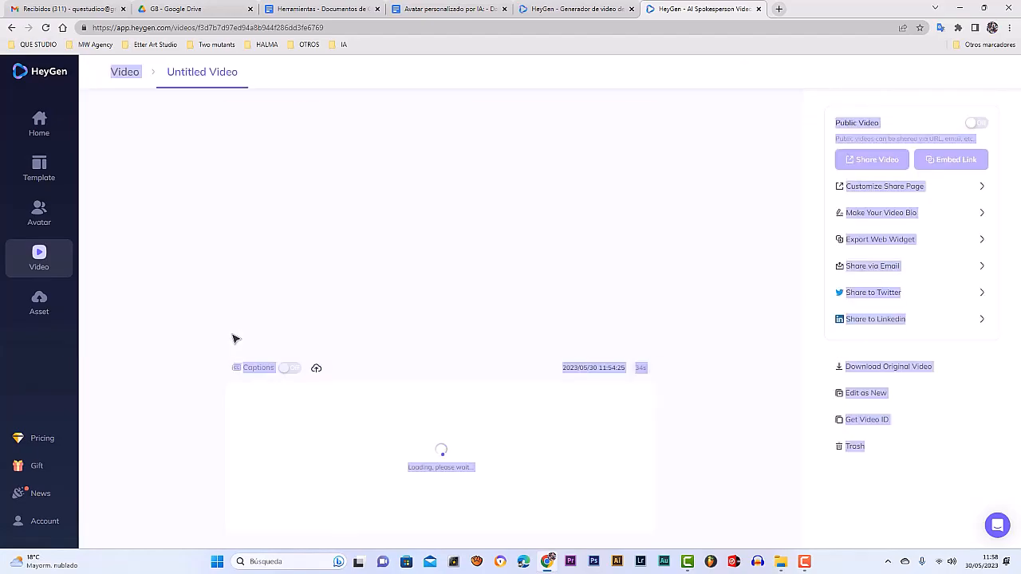
{"action": "left_click", "coordinate": [177, 395]}
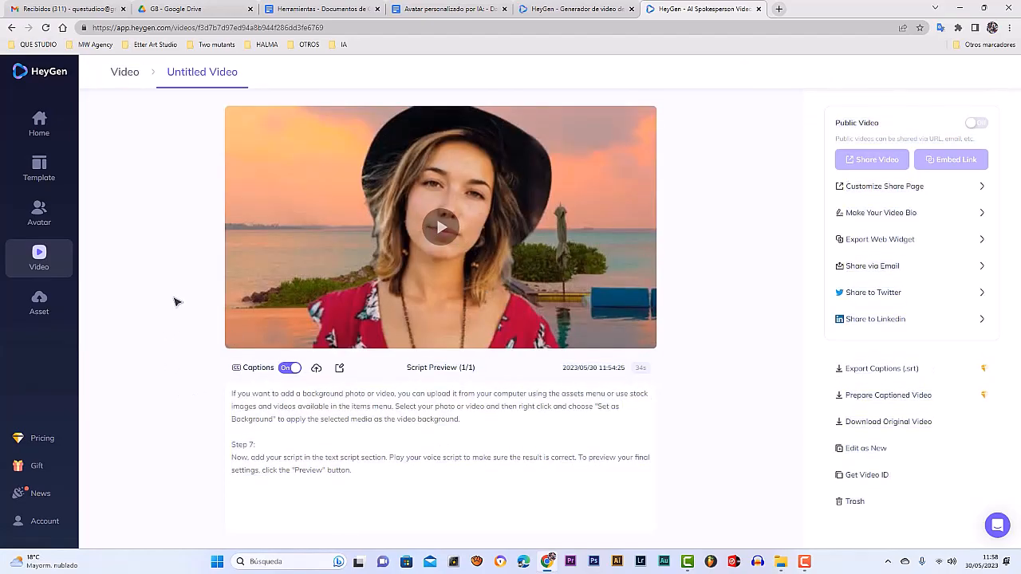
{"action": "left_click", "coordinate": [439, 232]}
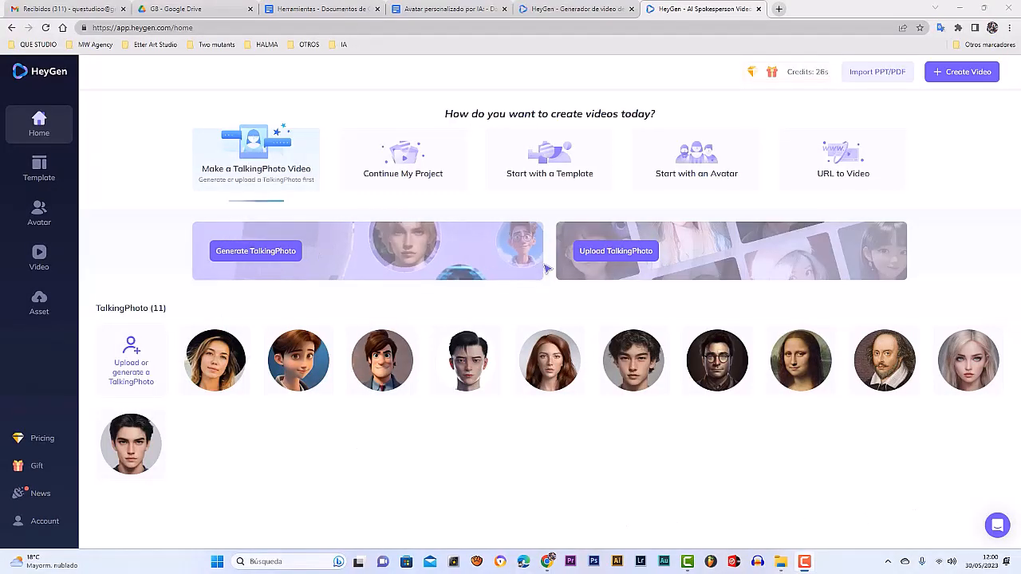
Step: Generate AI TalkingPhotos from the prompt "Pixar style, female, elegant, minimal"
{"action": "left_click", "coordinate": [636, 256]}
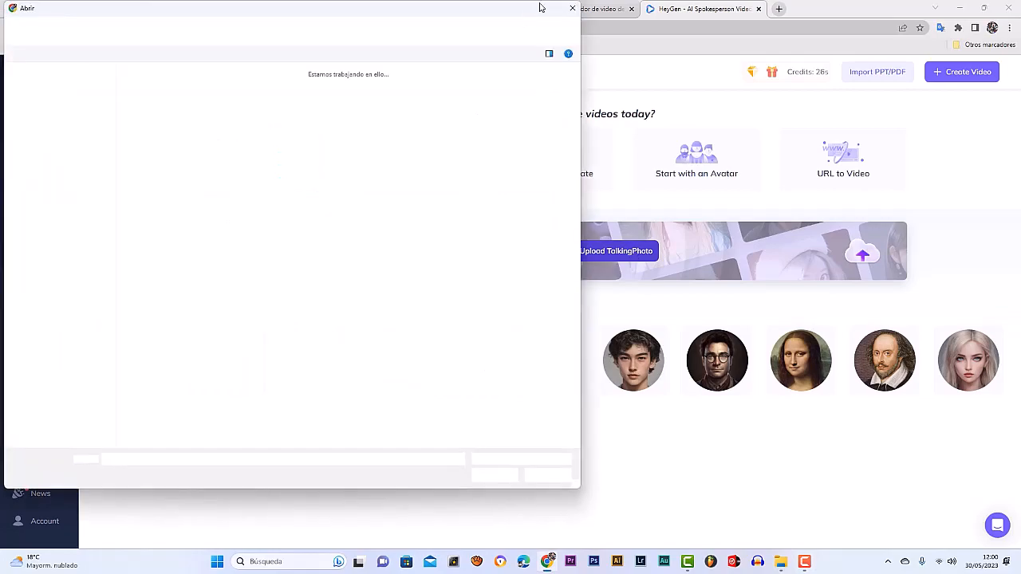
{"action": "left_click", "coordinate": [569, 8]}
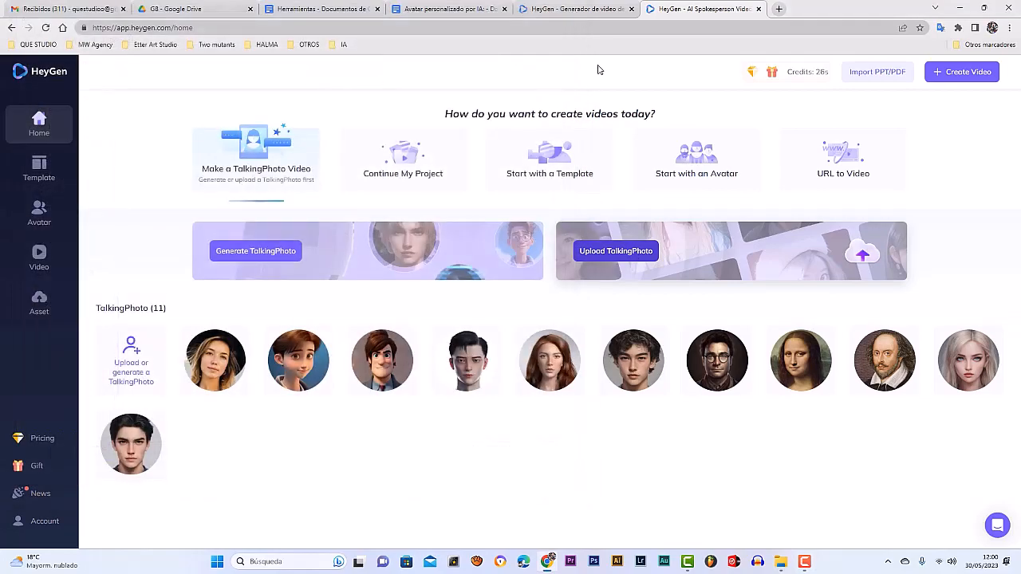
{"action": "left_click", "coordinate": [261, 251]}
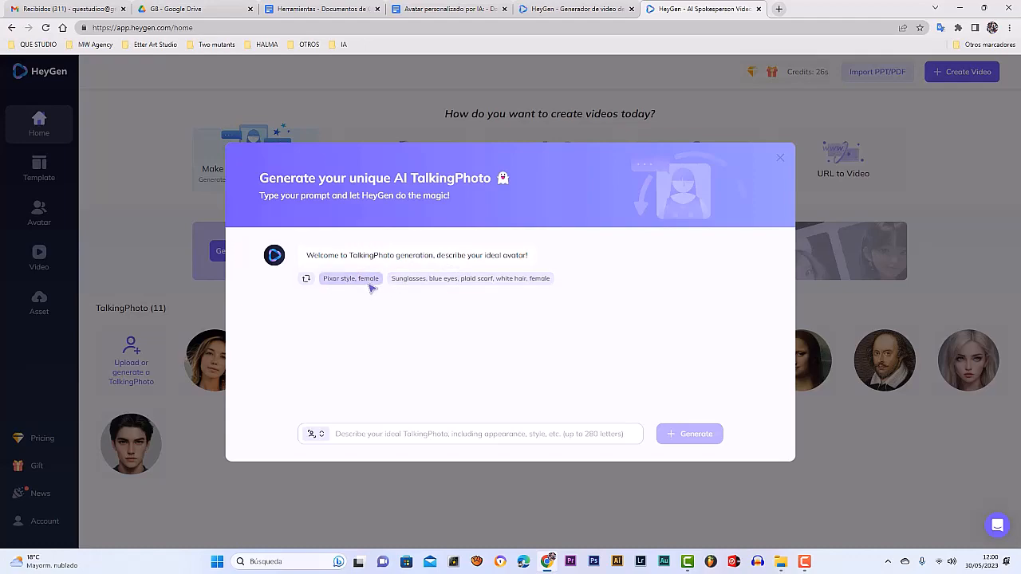
{"action": "left_click", "coordinate": [371, 284]}
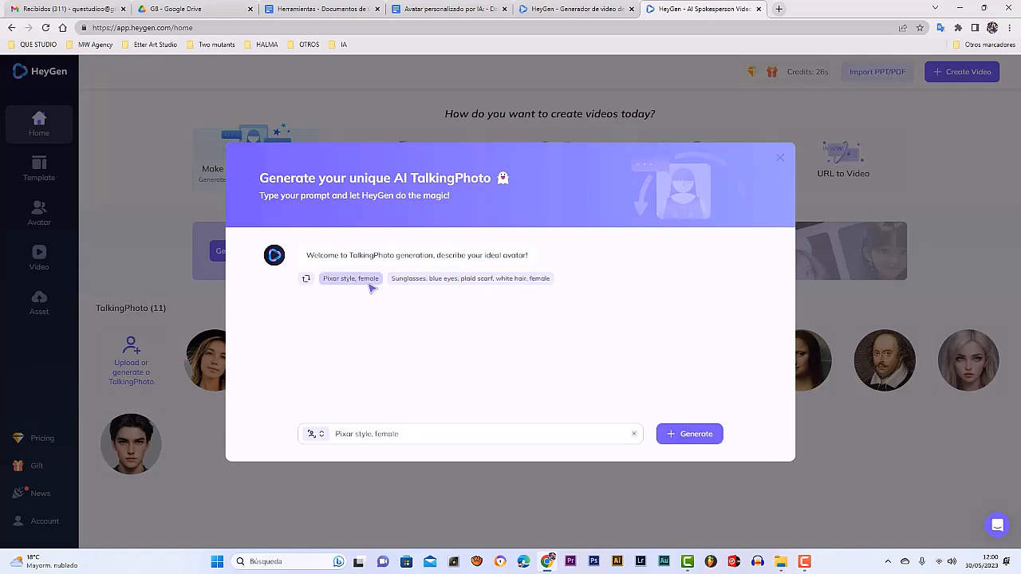
{"action": "left_click", "coordinate": [409, 429]}
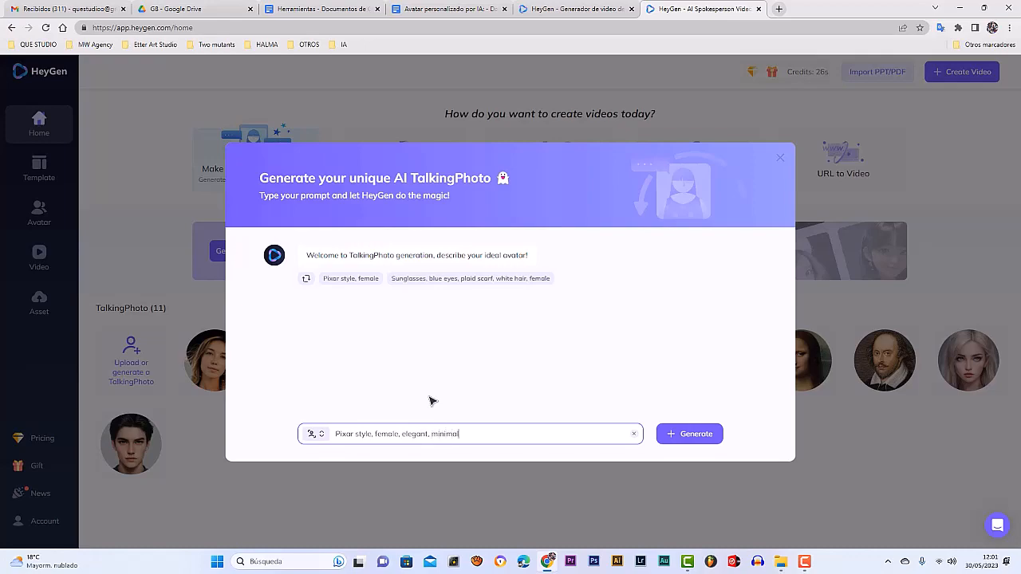
{"action": "left_click", "coordinate": [689, 439]}
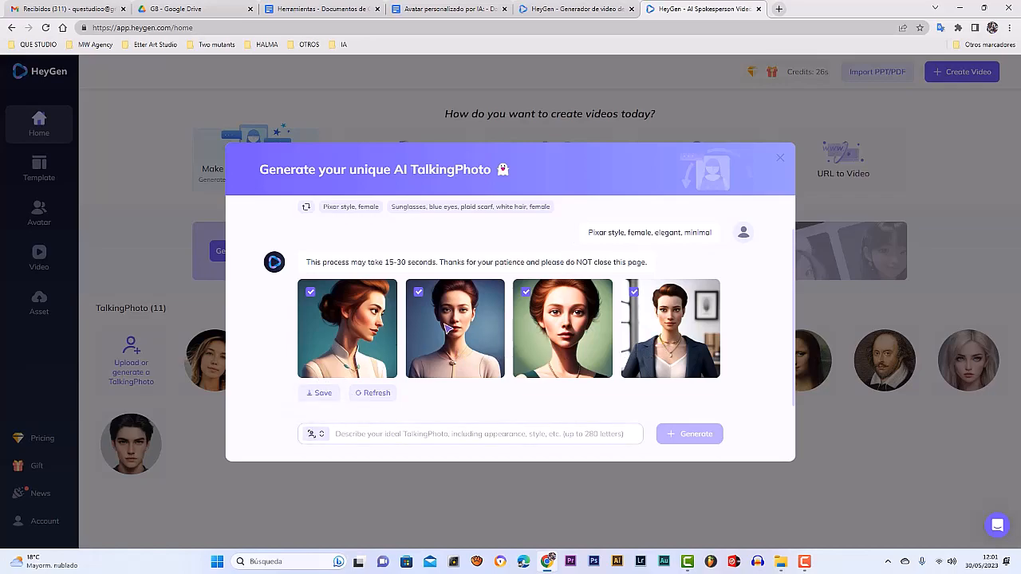
Step: Save the four generated TalkingPhotos and start a video with the front-facing woman on the blue background
{"action": "left_click", "coordinate": [320, 391]}
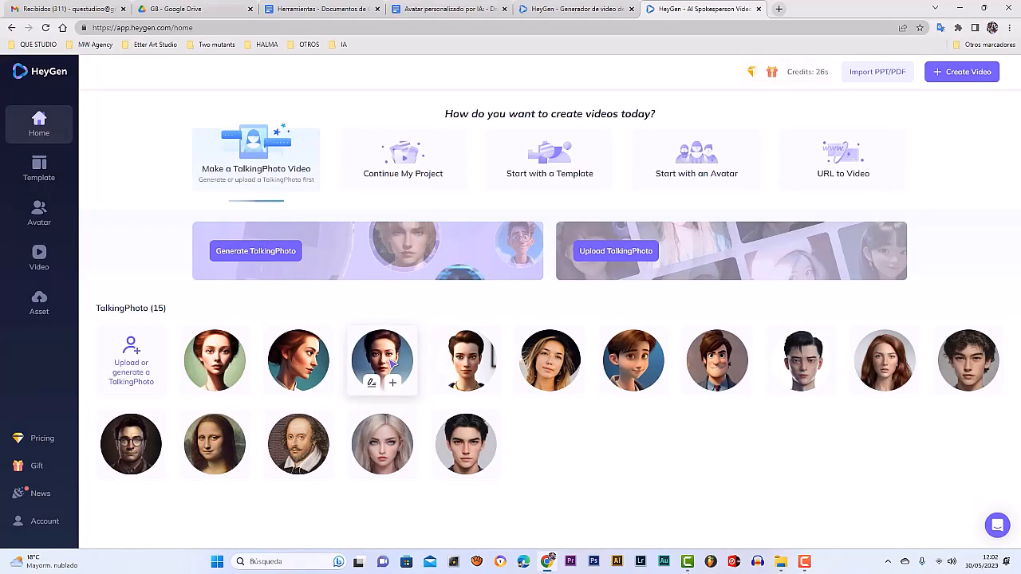
{"action": "left_click", "coordinate": [391, 363]}
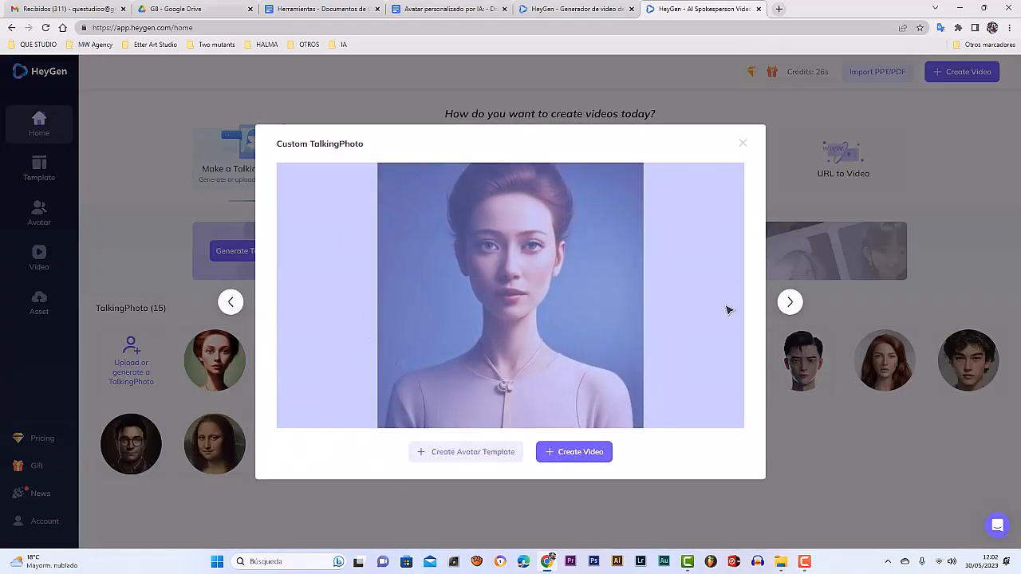
{"action": "left_click", "coordinate": [576, 452]}
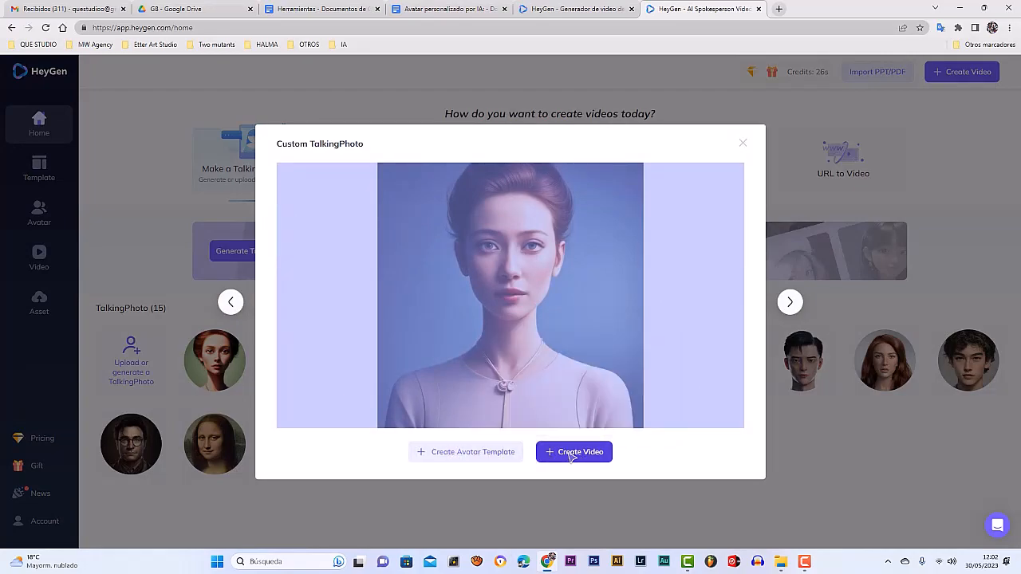
Step: Start a portrait video and paste the copied background instructions into its script, removing everything from "Step 7" onward
{"action": "mouse_move", "coordinate": [571, 453]}
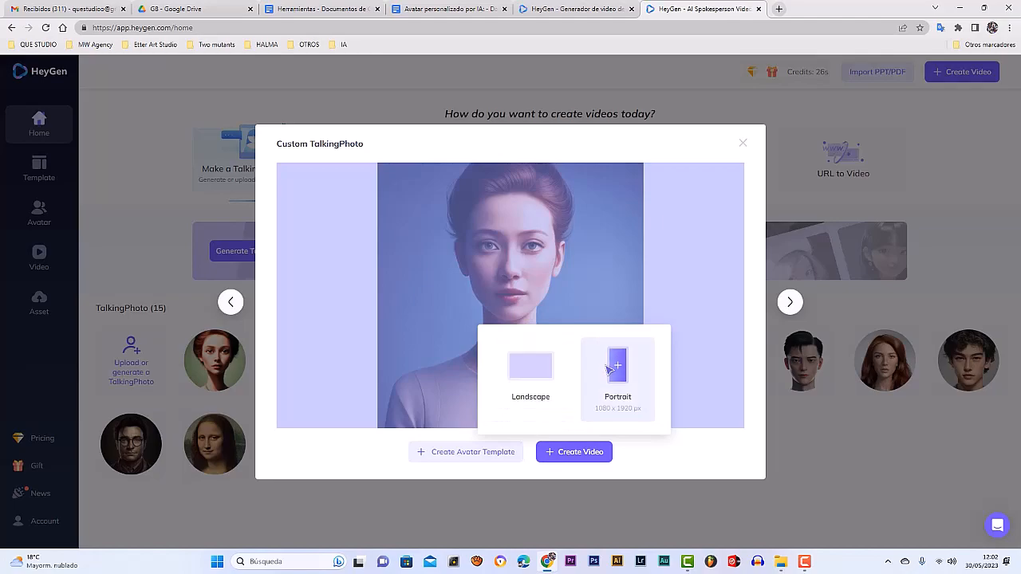
{"action": "left_click", "coordinate": [616, 367]}
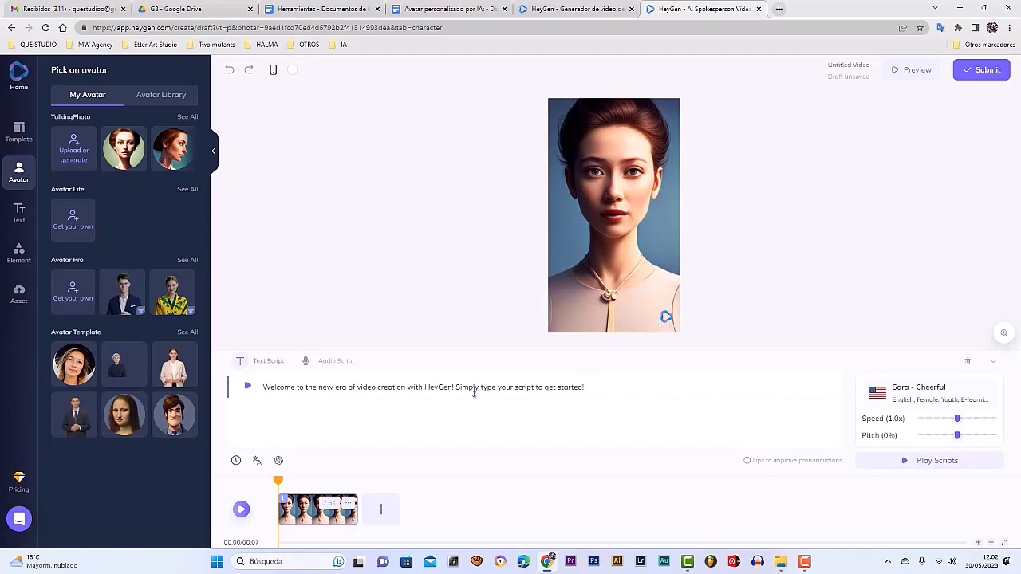
{"action": "type", "text": "If you want to add a background photo or video, you can upload it from your computer using the assets menu or use stock images and videos available in the items menu. Select your photo or video and then right click and choose \"Set as Background\" to apply the selected media as the video background.  Step 7: Now, add your script in the text script section. Play your voice script to make sure the result is correct. To preview your final settings, click the \"Preview\" button."}
{"action": "left_click_drag", "start_coordinate": [535, 435], "coordinate": [263, 407]}
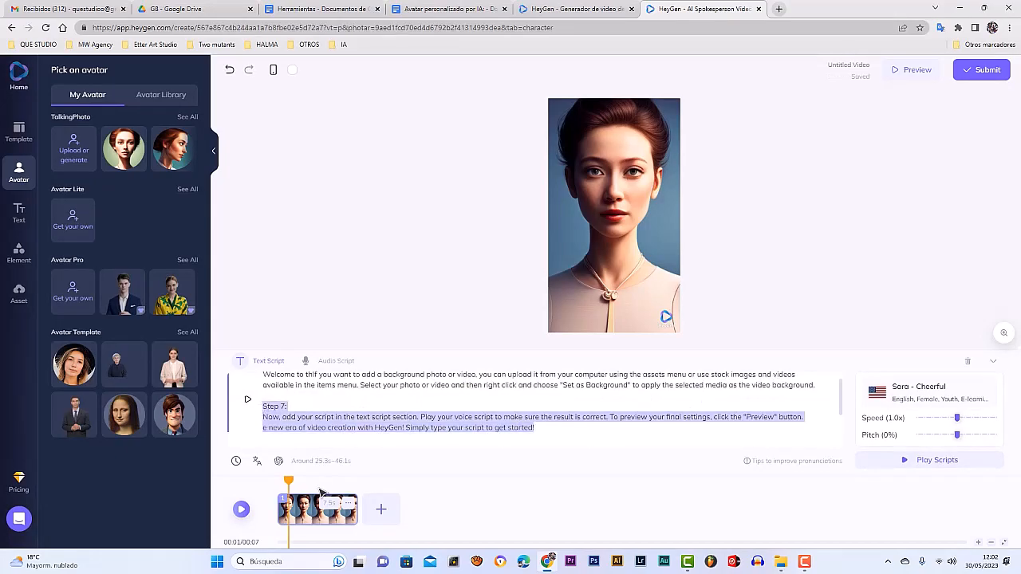
{"action": "key", "text": "BackSpace"}
Step: Submit the portrait video for rendering, loading the text-to-speech directly without a preview and accepting the credit use
{"action": "left_click", "coordinate": [987, 71]}
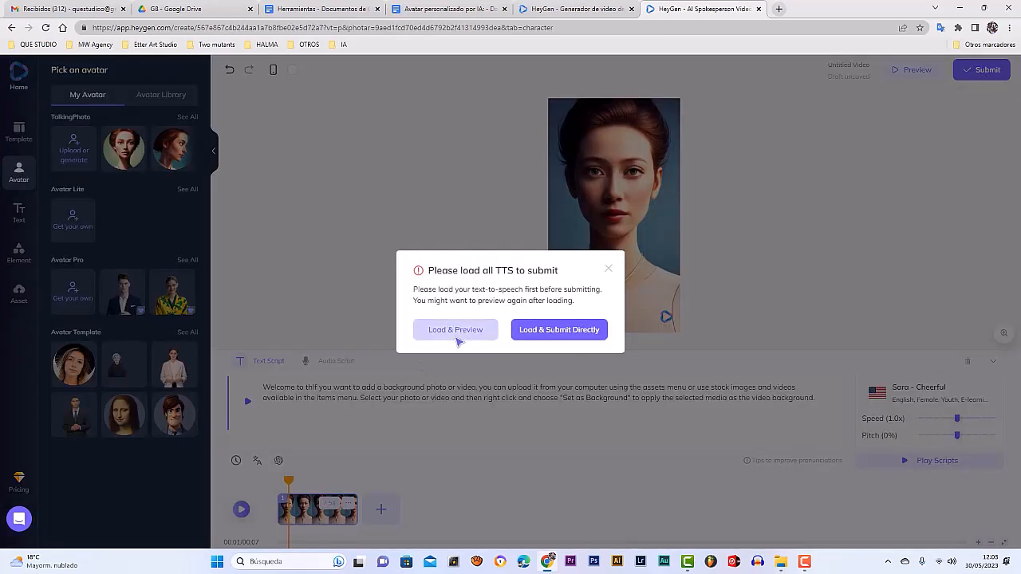
{"action": "left_click", "coordinate": [575, 336]}
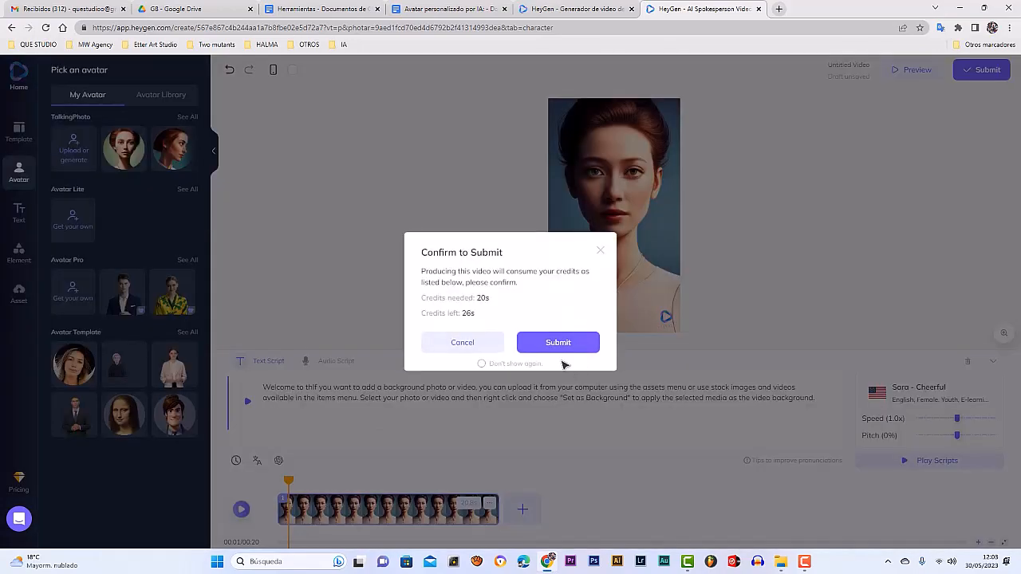
{"action": "left_click", "coordinate": [560, 344]}
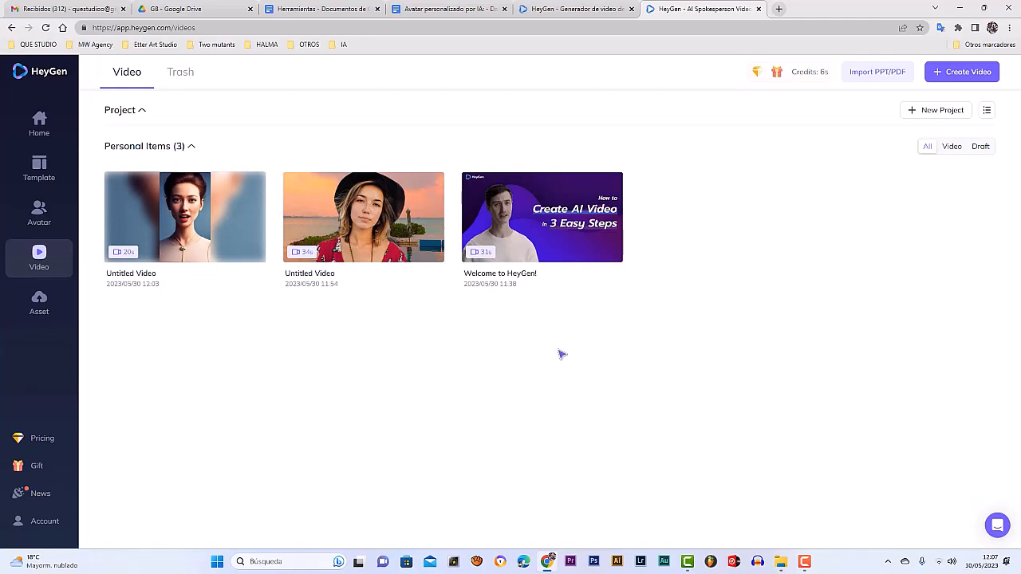
Step: Open the rendered portrait video of the woman on the blue background and play it with captions on
{"action": "left_click", "coordinate": [190, 222]}
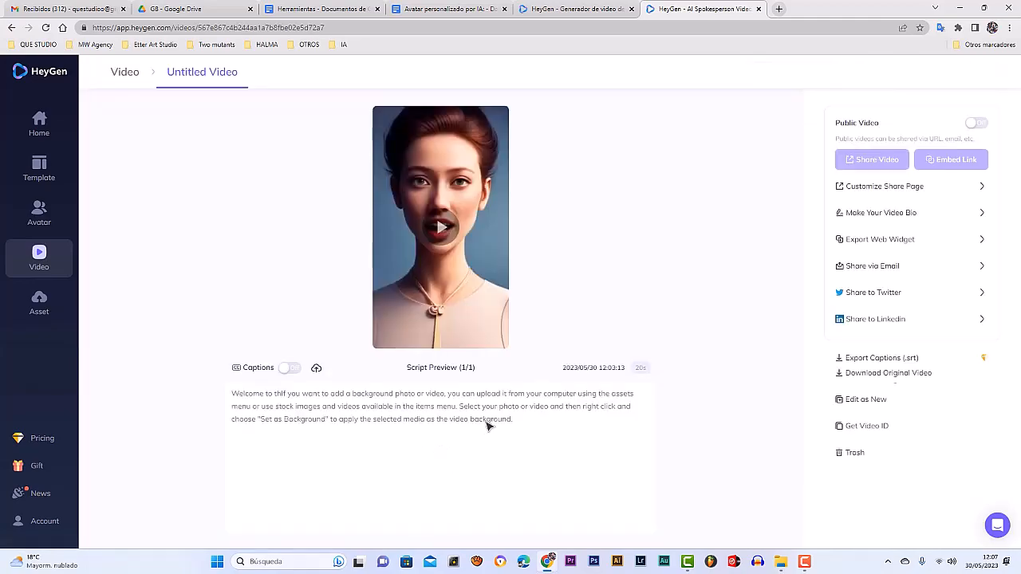
{"action": "left_click", "coordinate": [446, 237]}
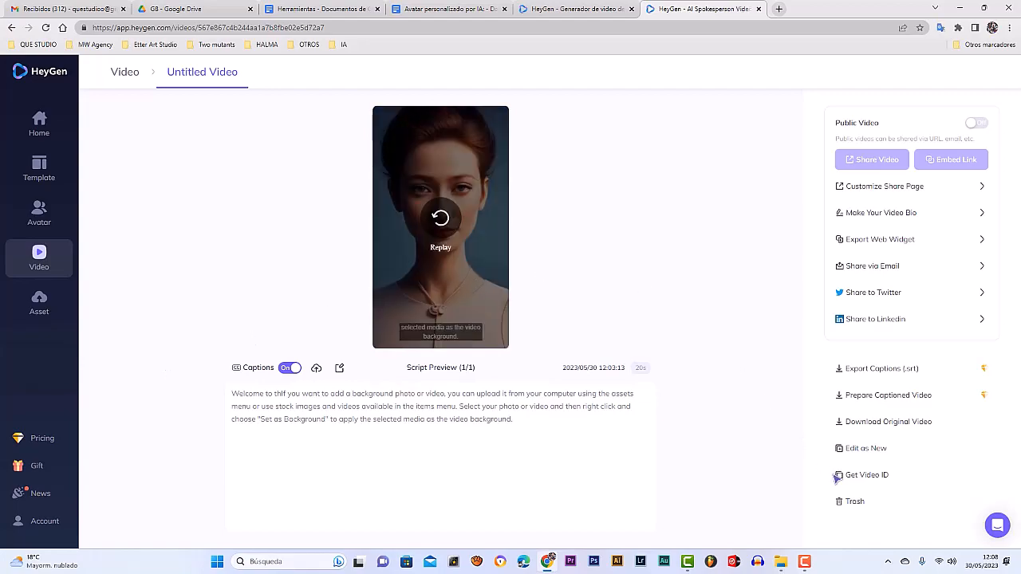
{"action": "left_click", "coordinate": [804, 562]}
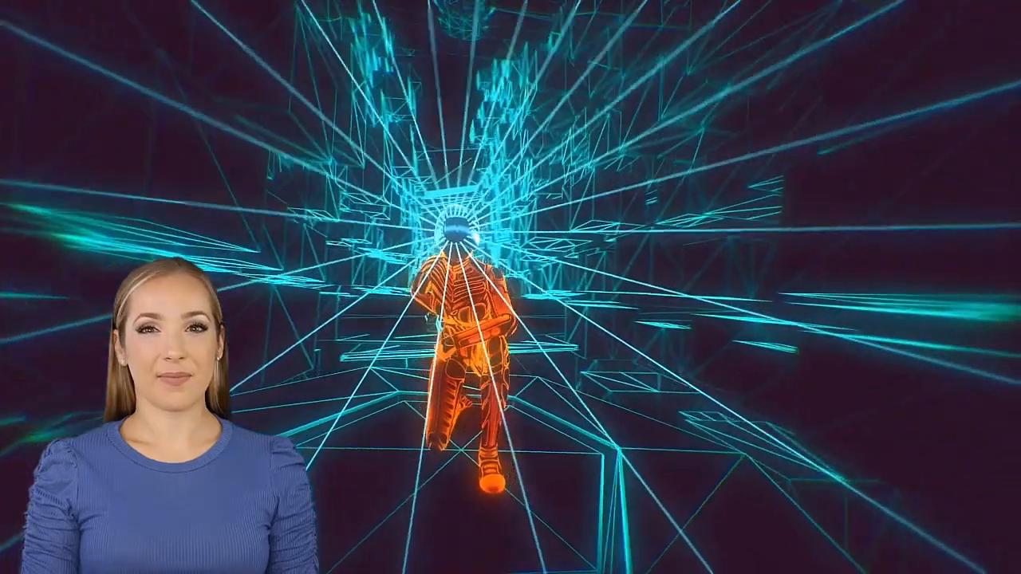